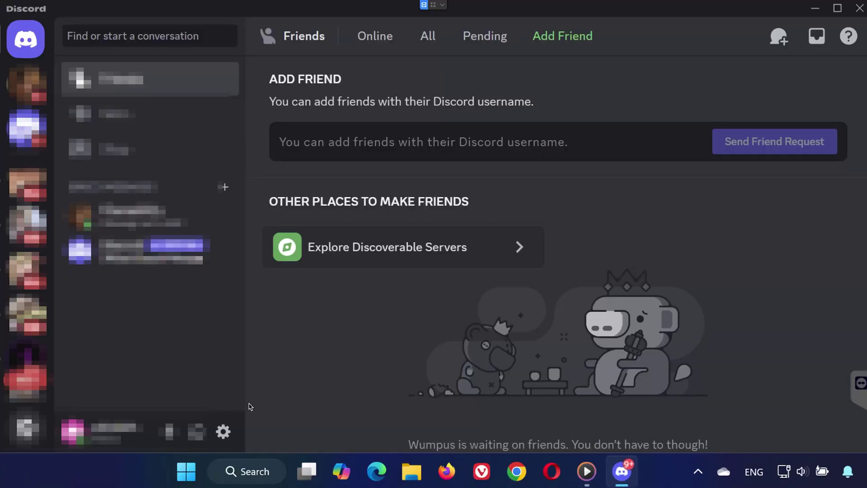
- In Discord's Voice & Video settings, keep Integrated Webcam as the selected camera
left_click(224, 431)
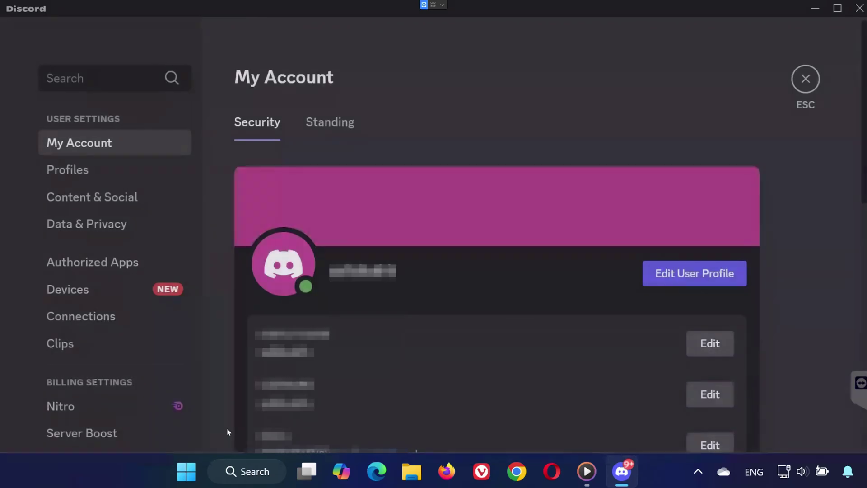
scroll(203, 399, "down", 4)
scroll(194, 380, "down", 2)
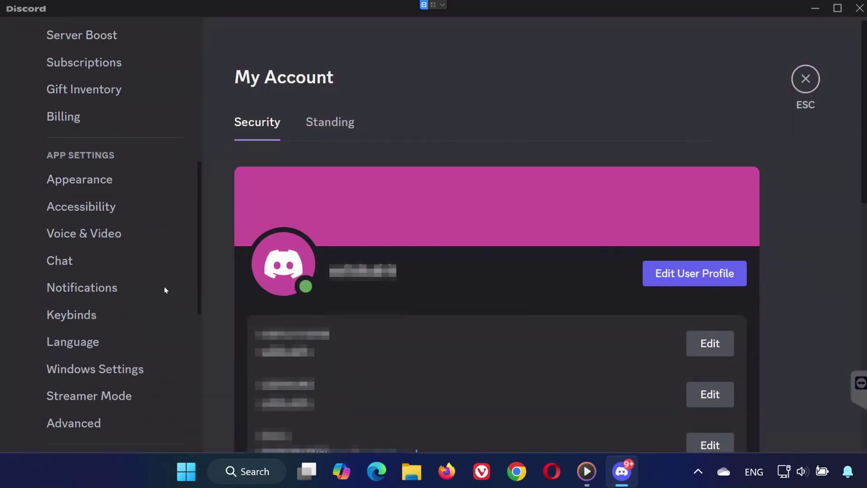
left_click(84, 237)
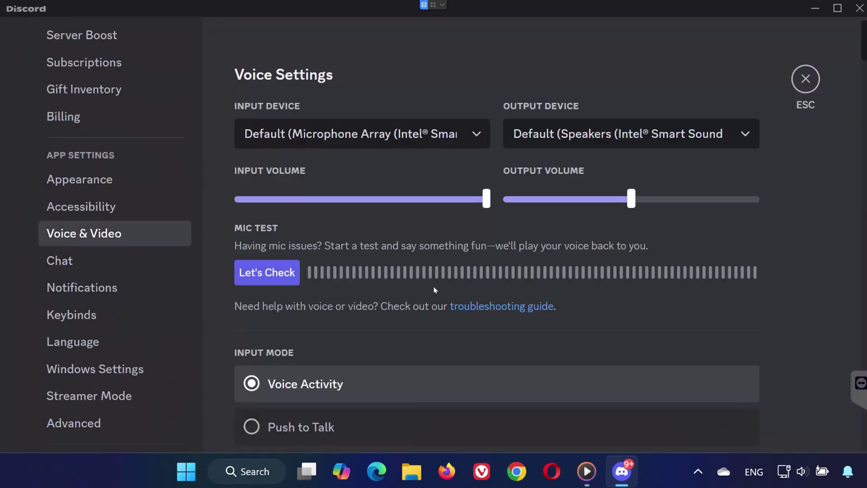
scroll(434, 290, "down", 4)
scroll(434, 289, "down", 5)
scroll(434, 291, "down", 3)
scroll(434, 291, "down", 3)
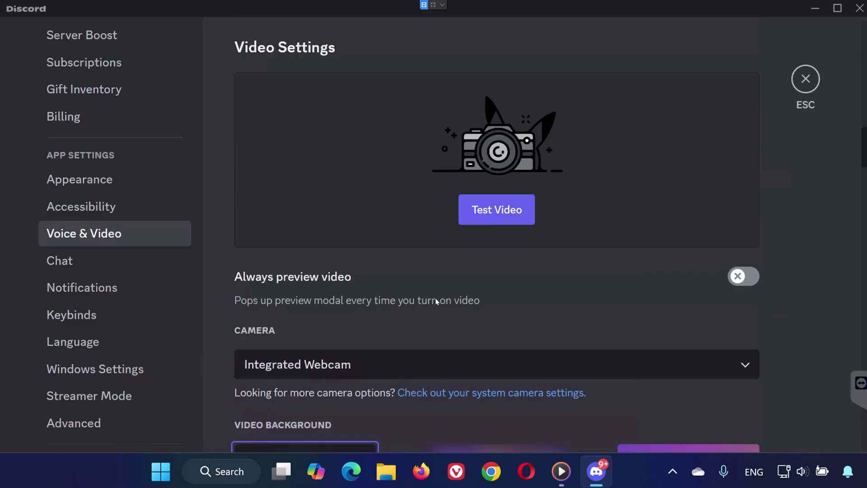
left_click(416, 364)
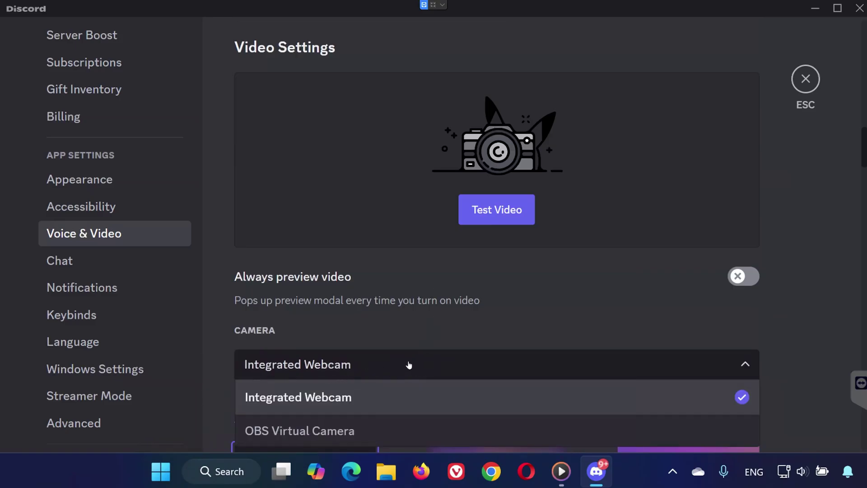
left_click(409, 364)
scroll(169, 345, "down", 5)
scroll(111, 219, "down", 3)
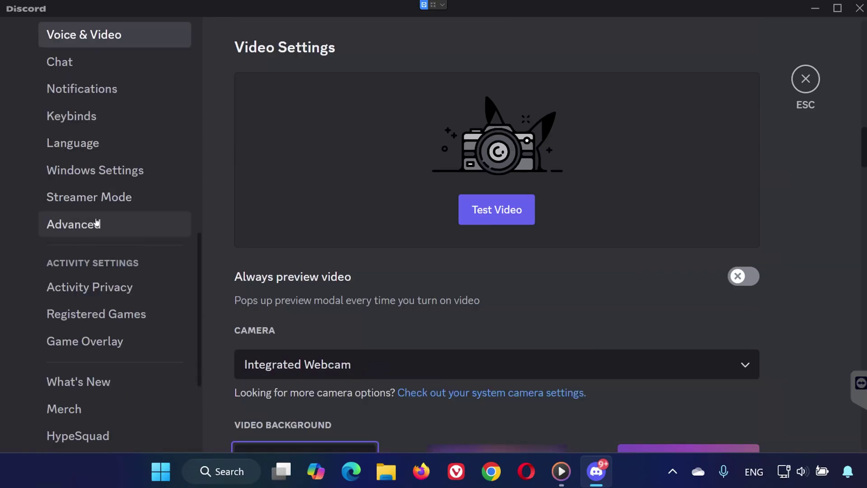
- In Advanced settings, toggle Hardware Acceleration off and on again, relaunching Discord each time
left_click(98, 224)
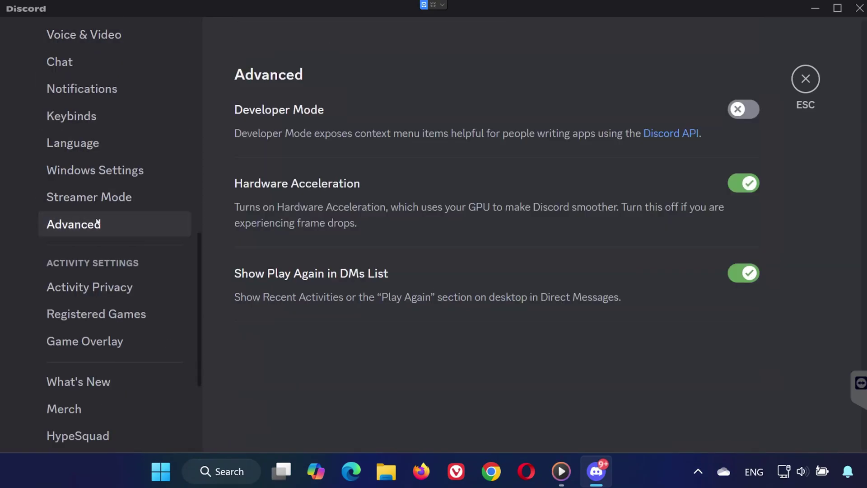
left_click(737, 184)
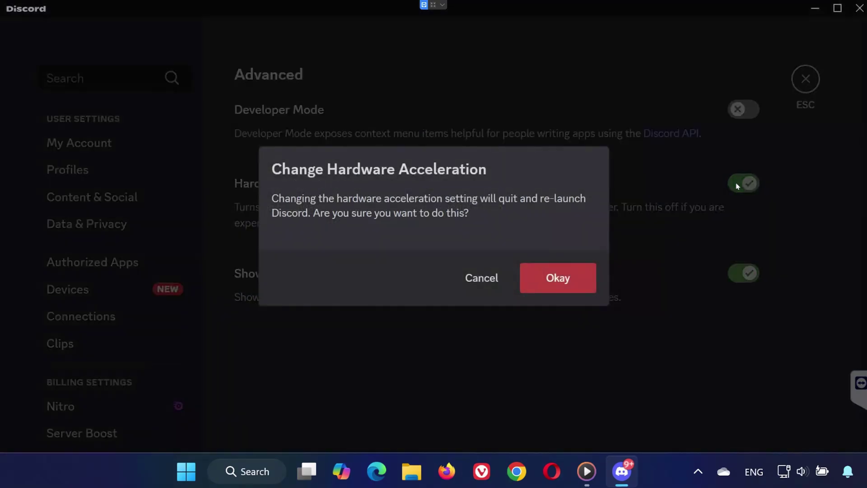
left_click(567, 279)
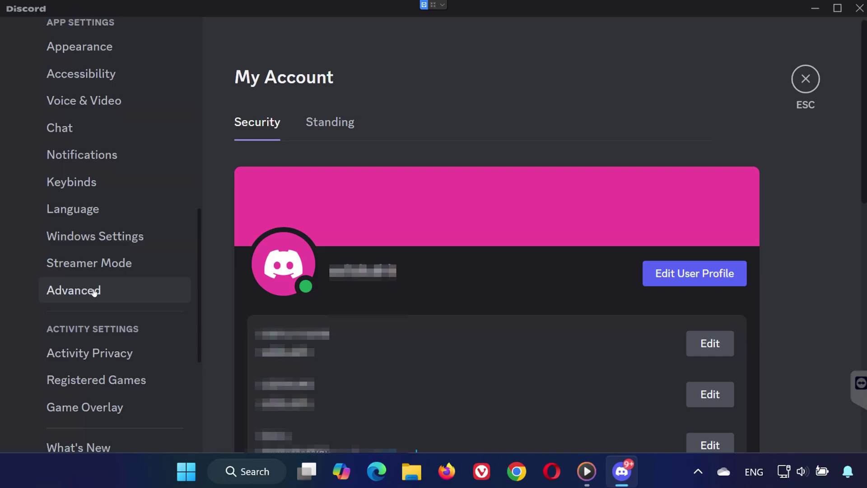
left_click(94, 291)
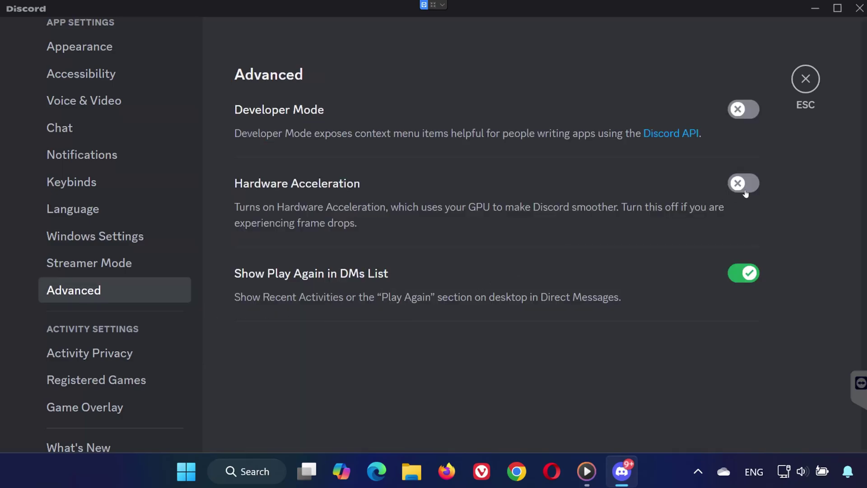
left_click(746, 193)
left_click(558, 282)
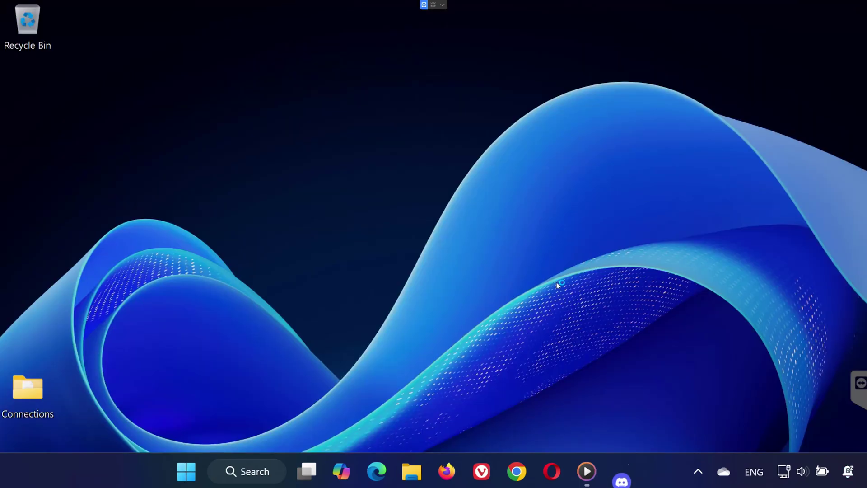
- Launch Device Manager and bring up the actions menu for the first Integrated Webcam under Cameras
left_click(194, 469)
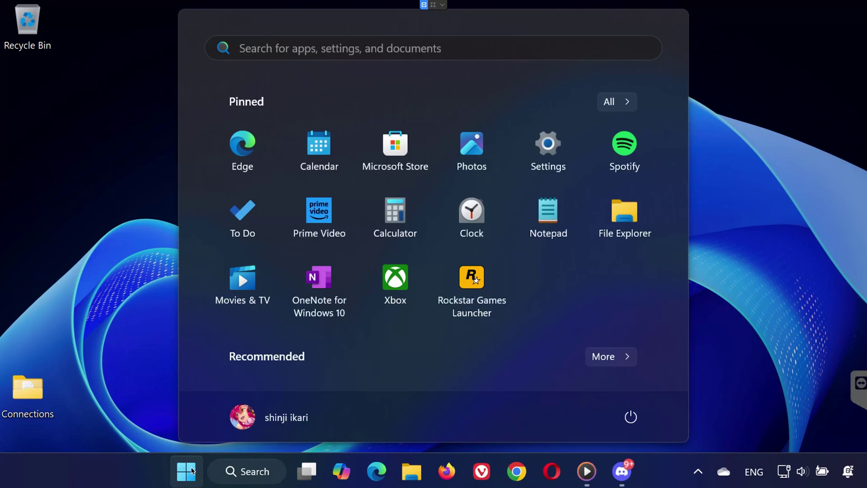
type("dev")
key("Return")
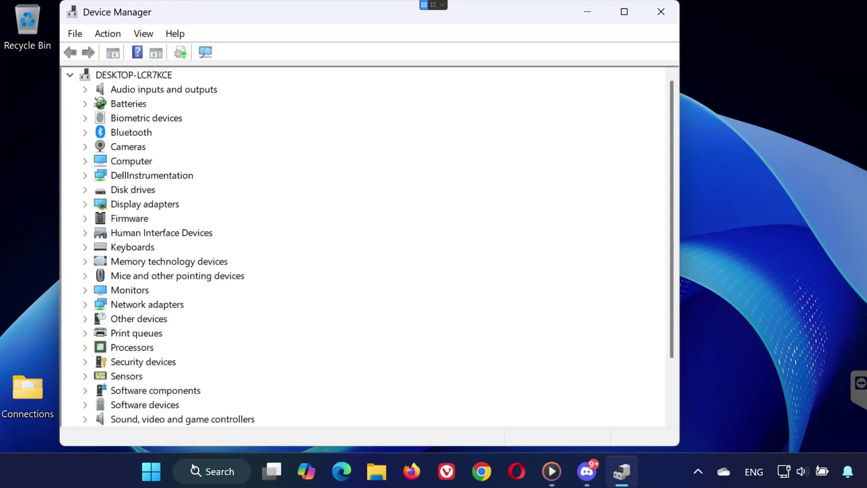
left_click(85, 147)
left_click(140, 164)
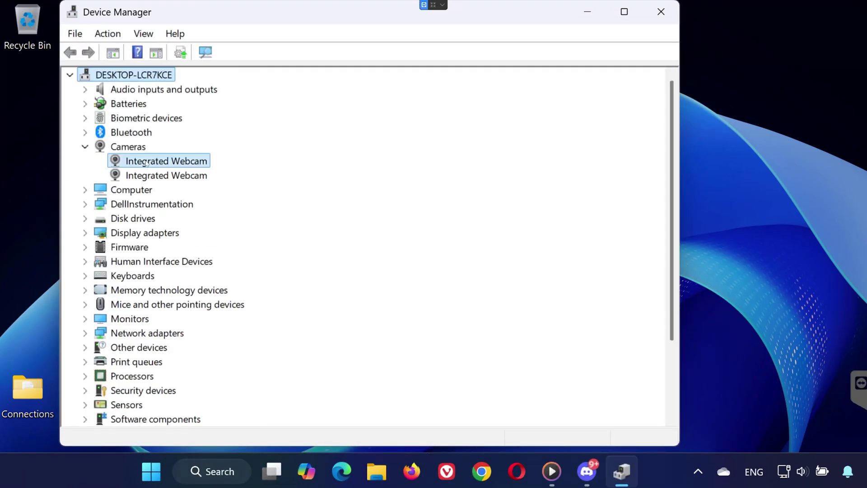
right_click(144, 162)
- Update the webcam driver by picking USB Video Device from the drivers already on this computer
left_click(191, 175)
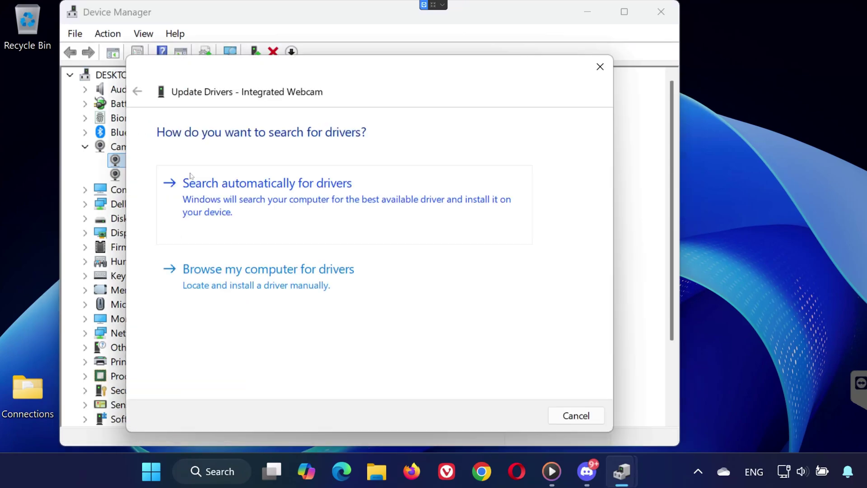
left_click(276, 194)
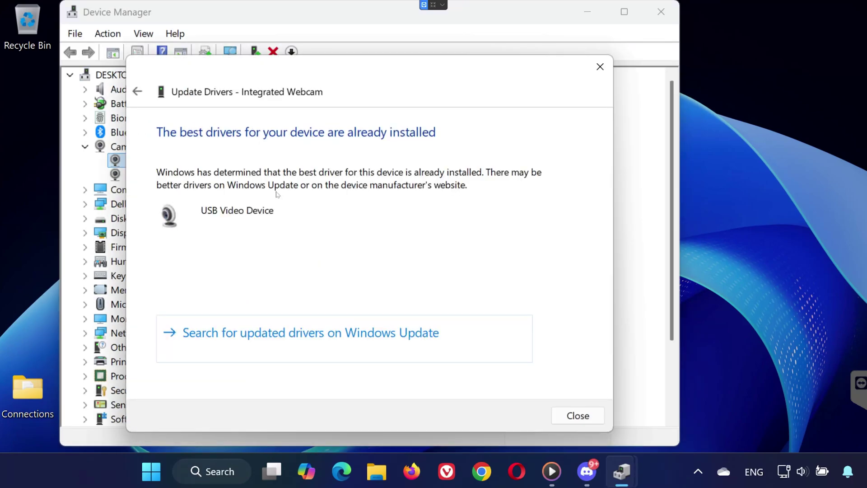
left_click(137, 92)
left_click(283, 277)
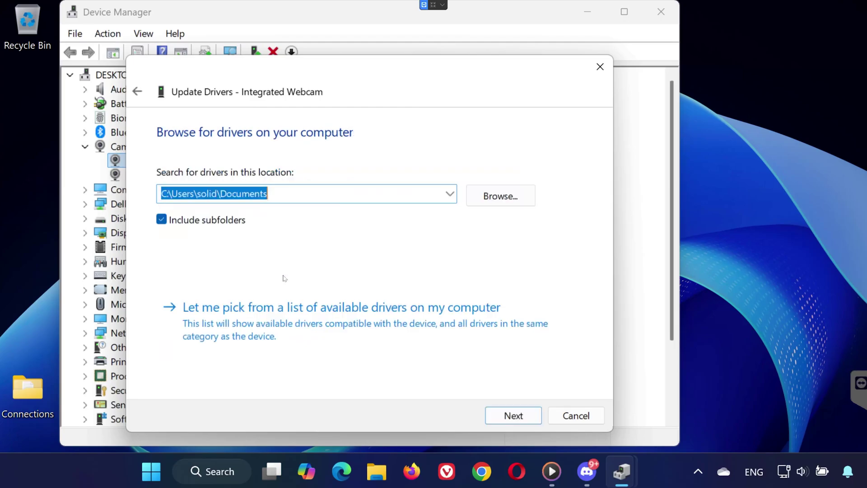
left_click(286, 308)
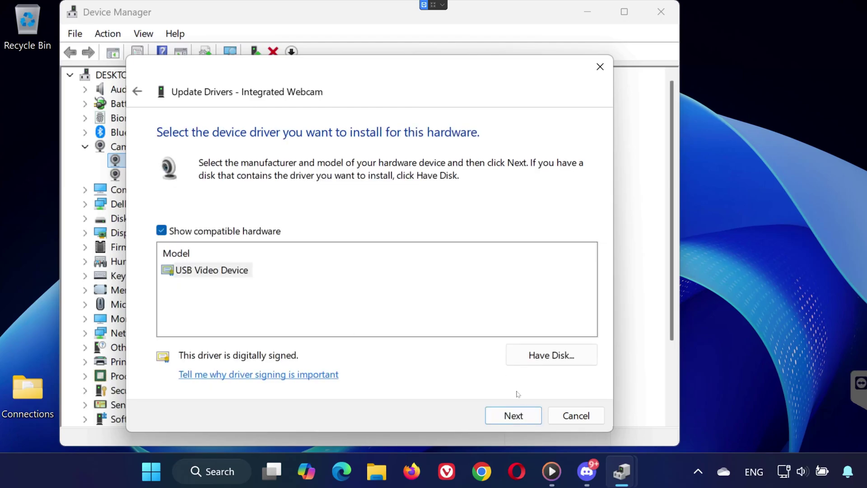
left_click(246, 271)
left_click(520, 408)
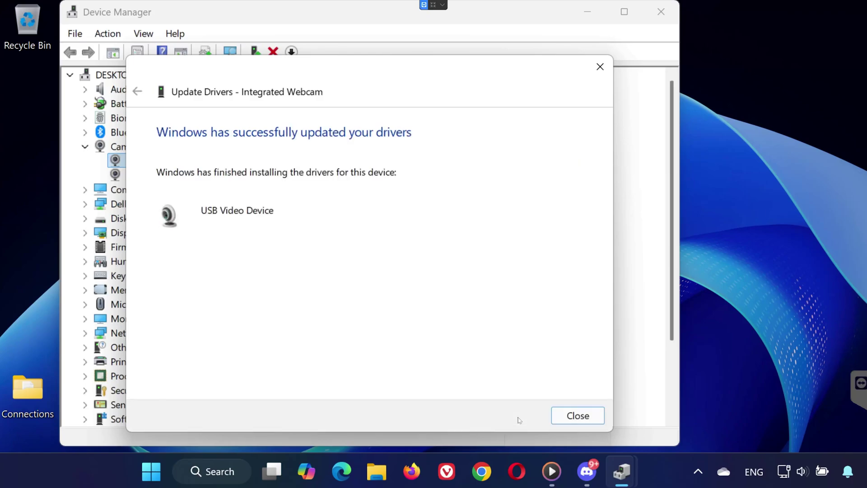
- Close the wizard and Device Manager, then show the Start menu's power options for a restart
left_click(578, 415)
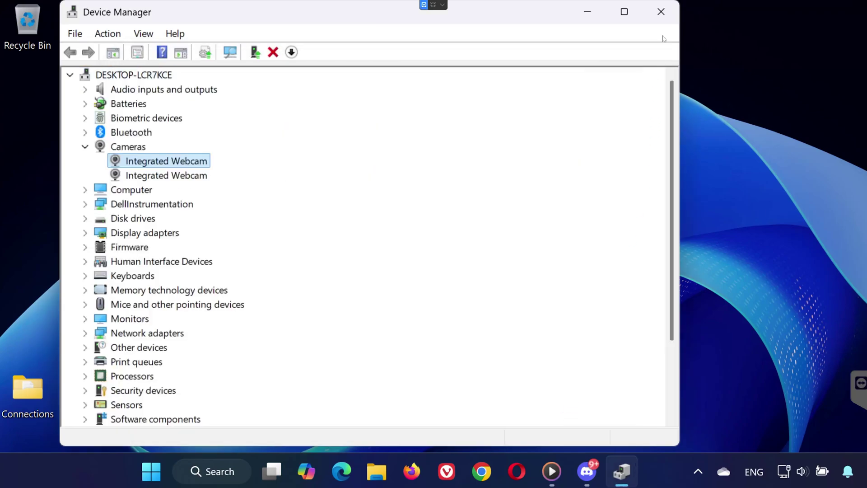
left_click(666, 15)
left_click(183, 481)
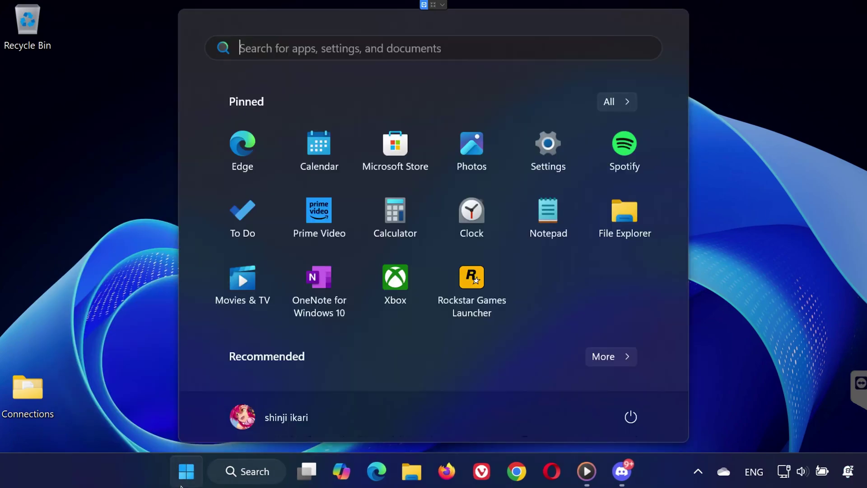
left_click(629, 418)
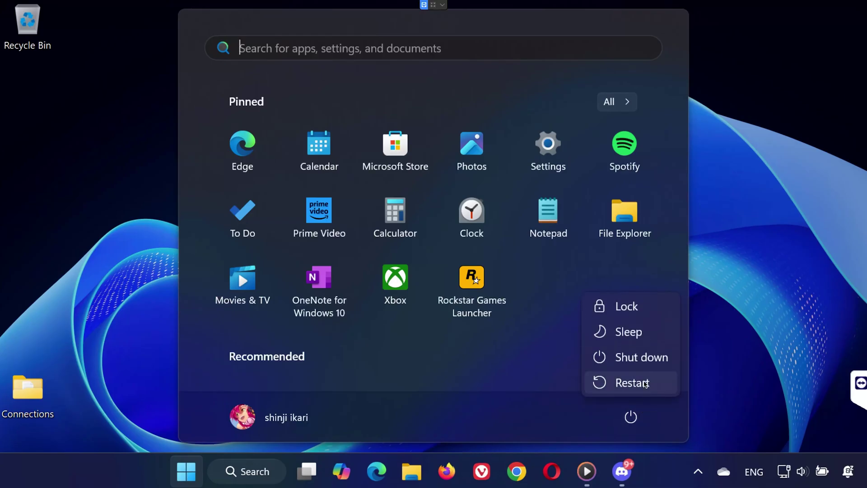